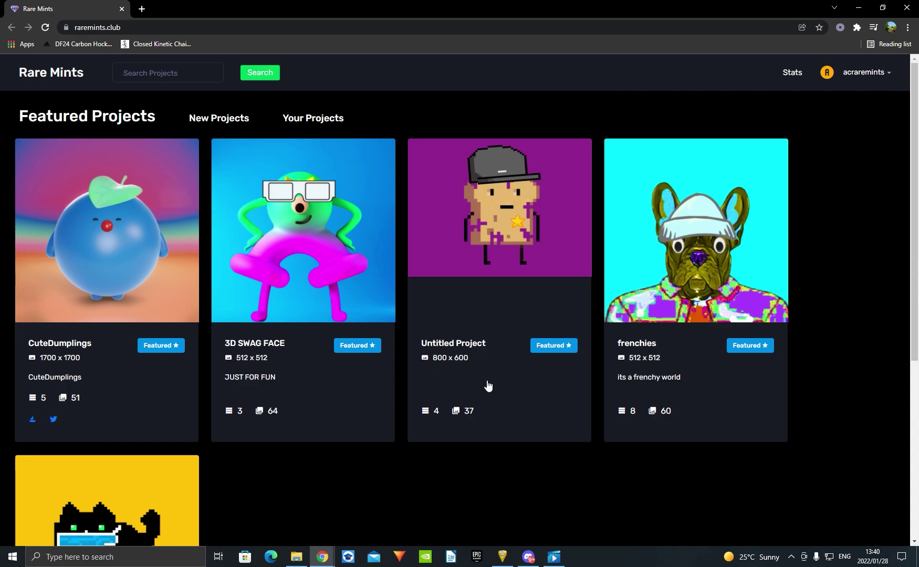
- Open the account menu, then close it again
left_click(857, 76)
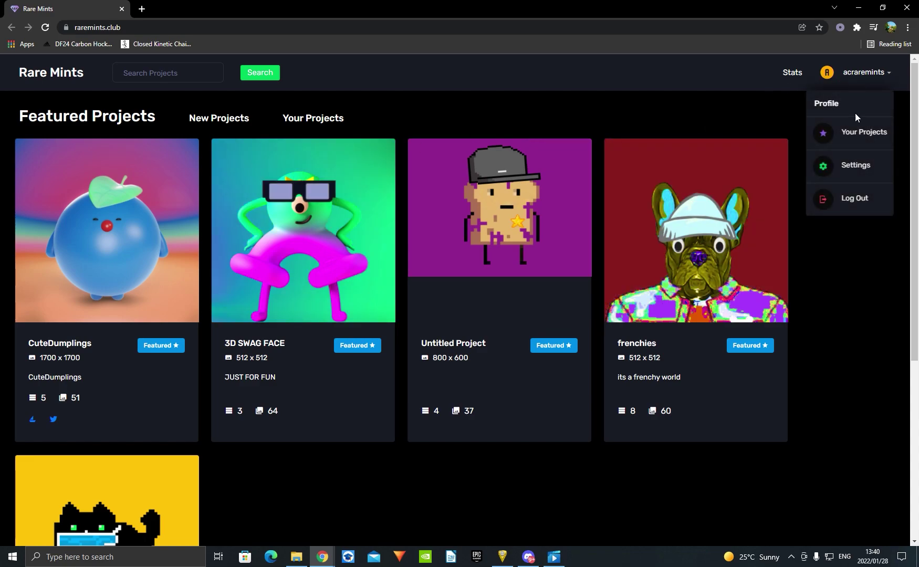
left_click(772, 104)
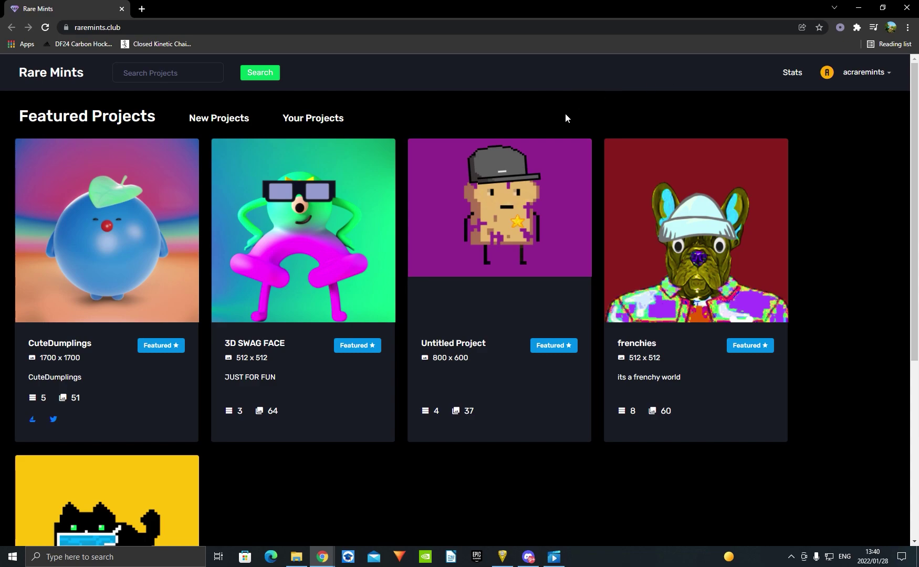
- Switch to Your Projects and add a new project
left_click(326, 120)
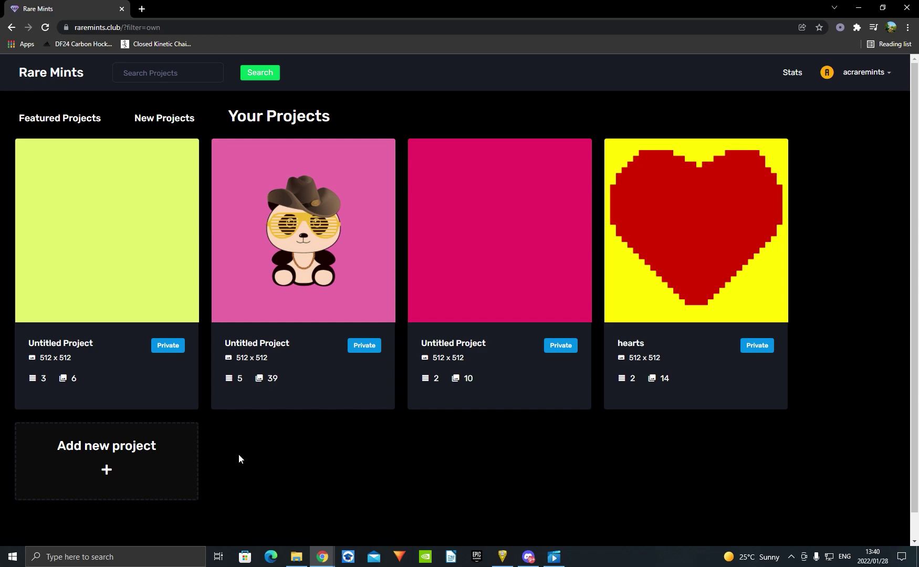
left_click(130, 473)
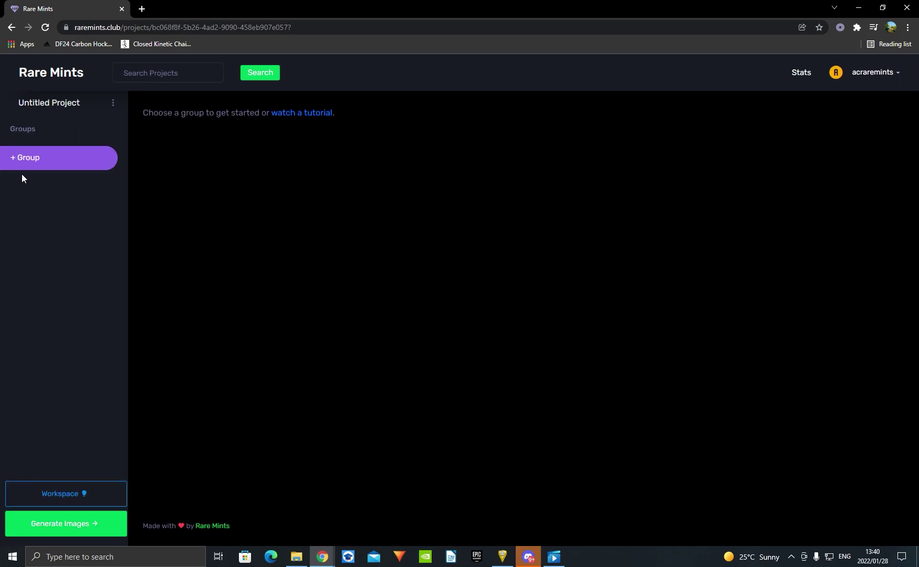
- Create a group named Pandas in the new project and open it
left_click(23, 161)
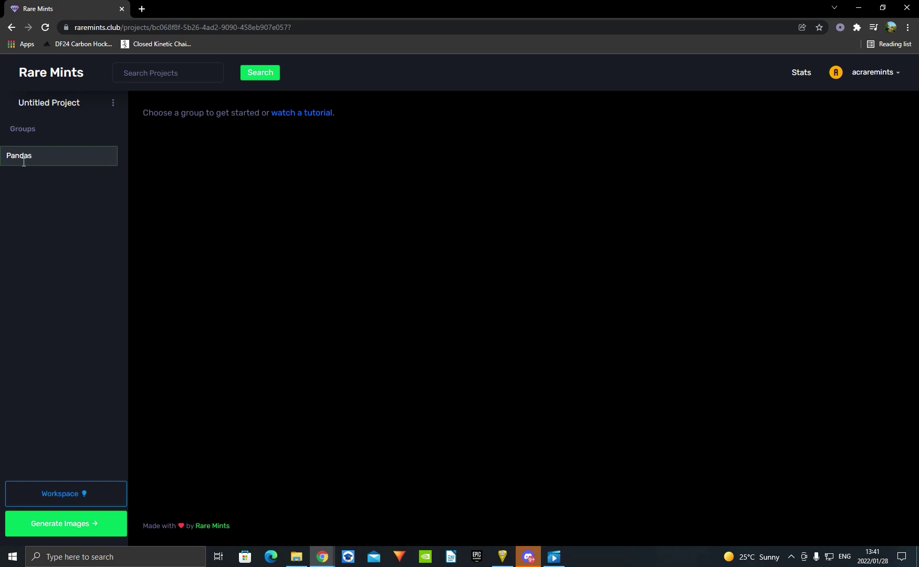
key("Return")
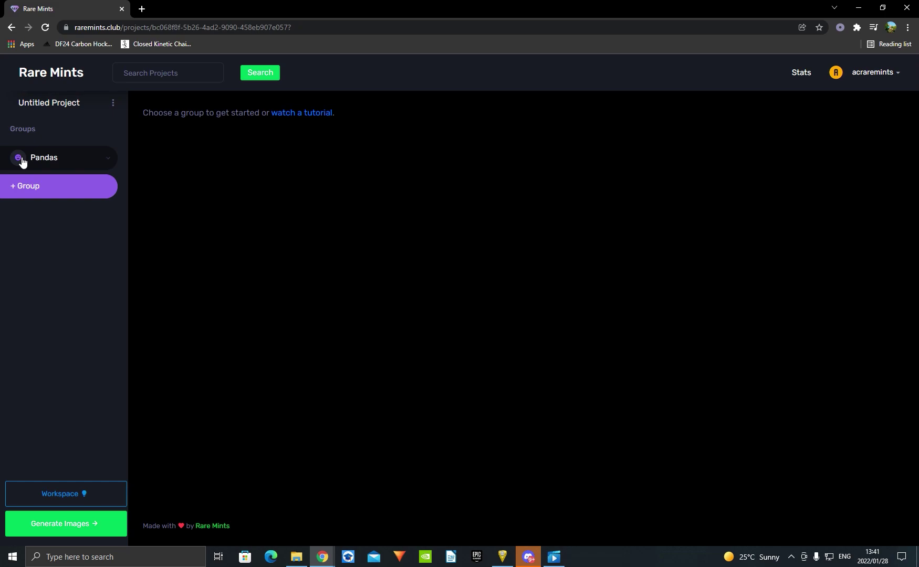
left_click(110, 163)
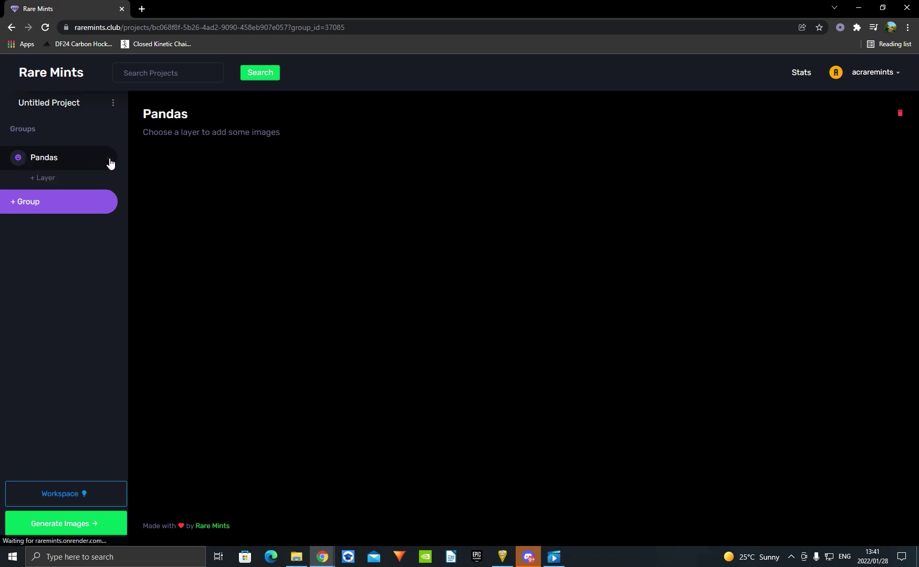
- Add three layers to the Pandas group: BG, Base and Hats
left_click(43, 178)
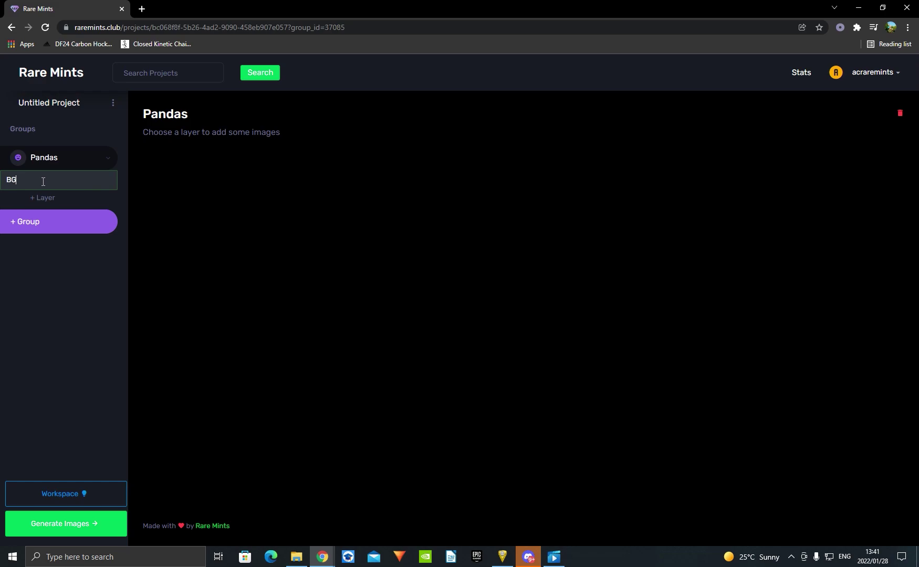
key("Return")
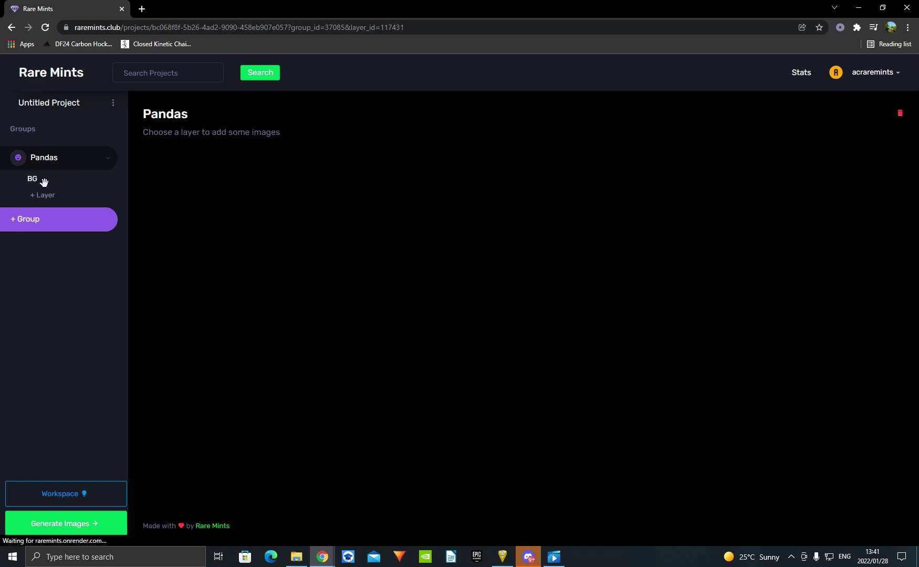
left_click(52, 196)
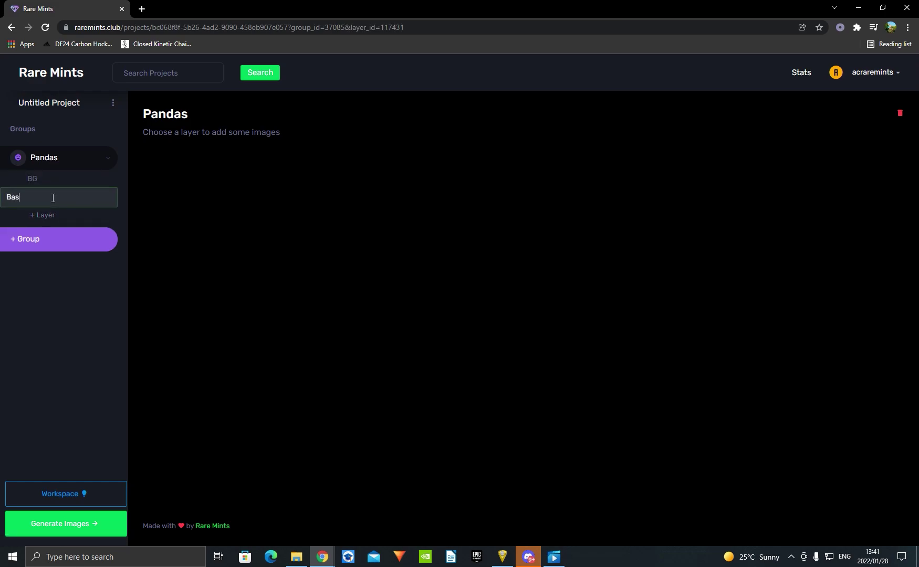
key("Return")
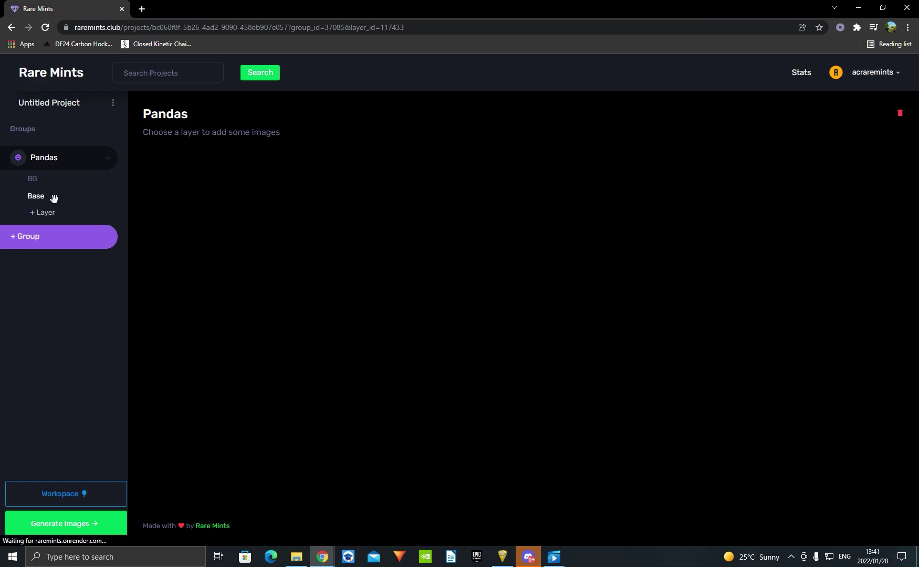
left_click(46, 212)
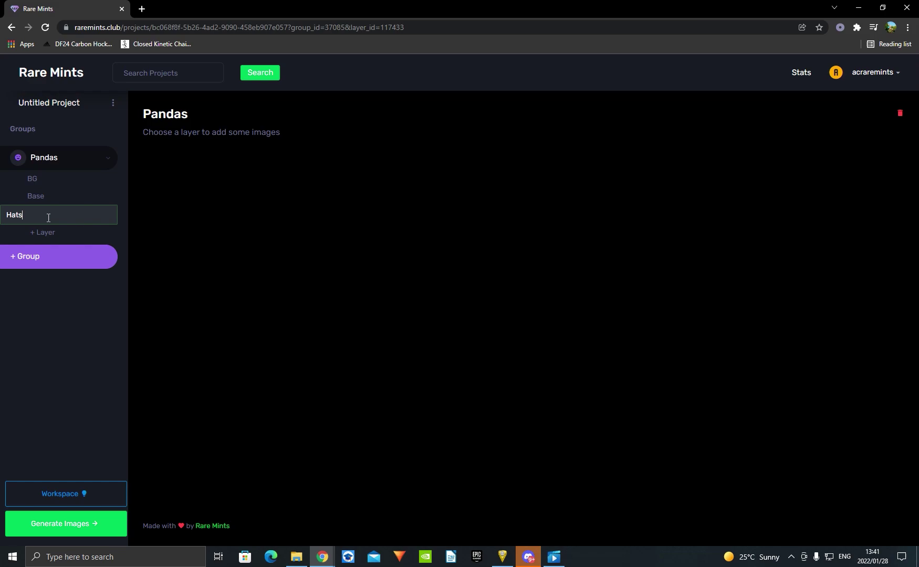
key("Return")
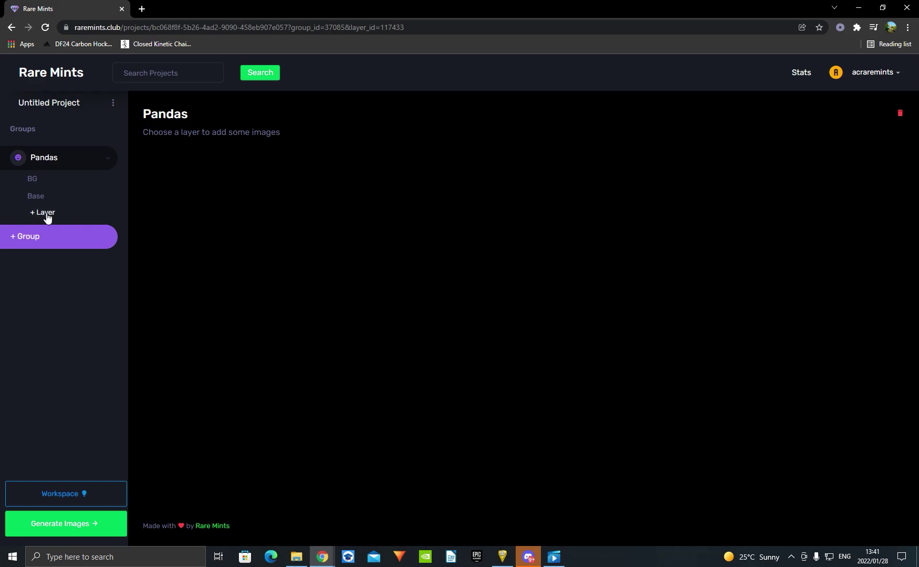
- Upload background images 1, 2, 9 and 10 from Downloads > background into the BG layer
left_click(41, 183)
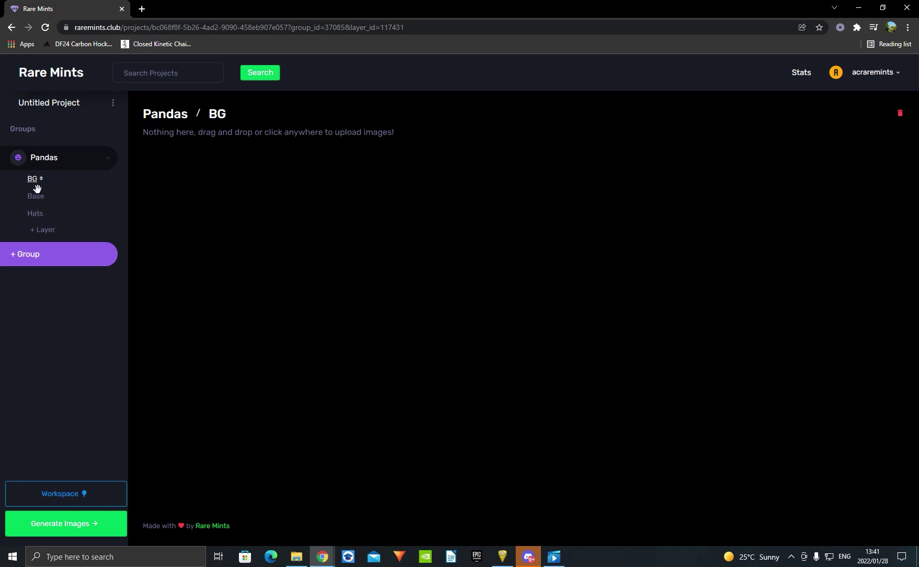
left_click(296, 556)
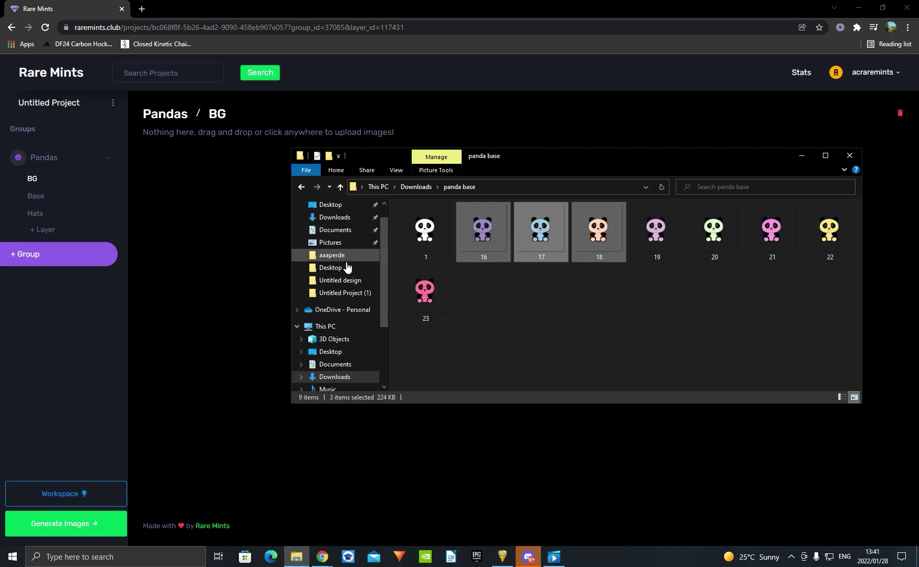
left_click(340, 220)
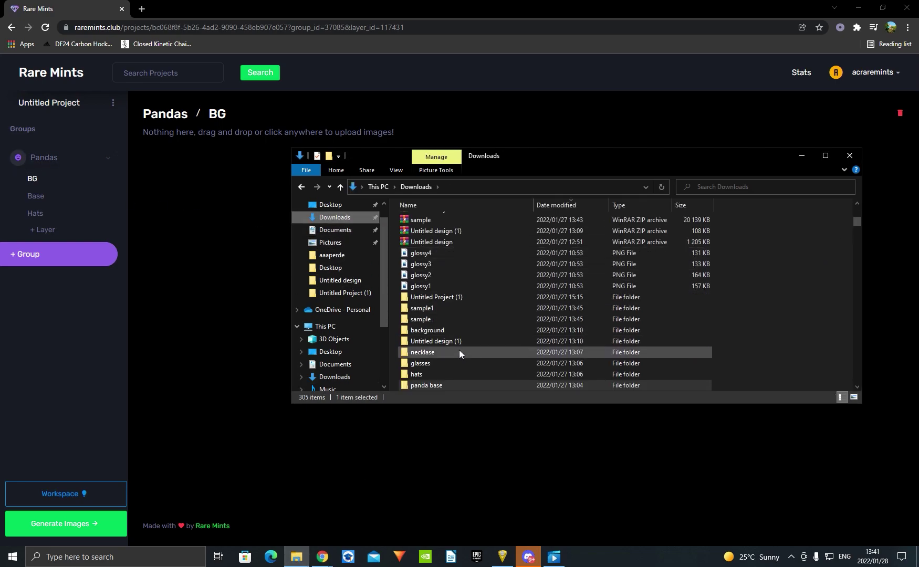
left_click(461, 328)
double_click(455, 329)
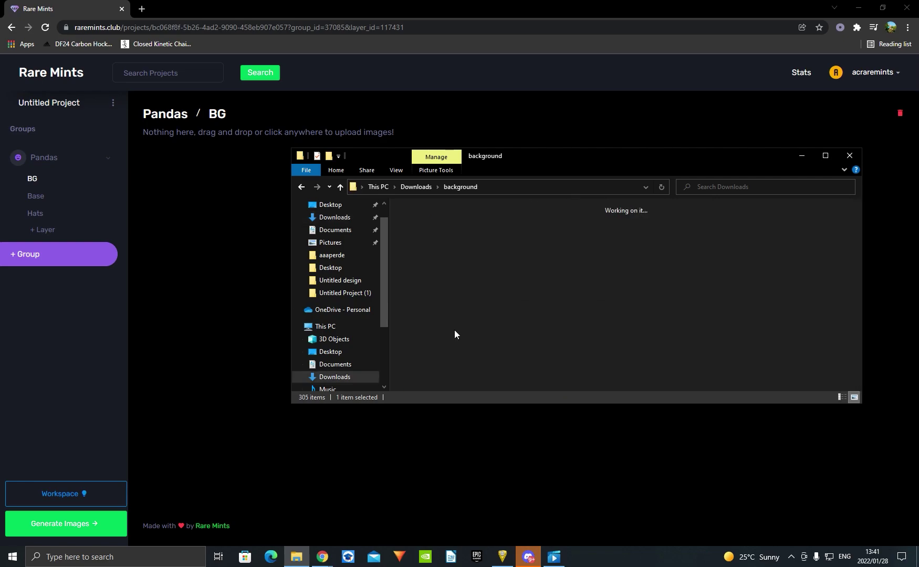
left_click_drag(435, 346, 232, 221)
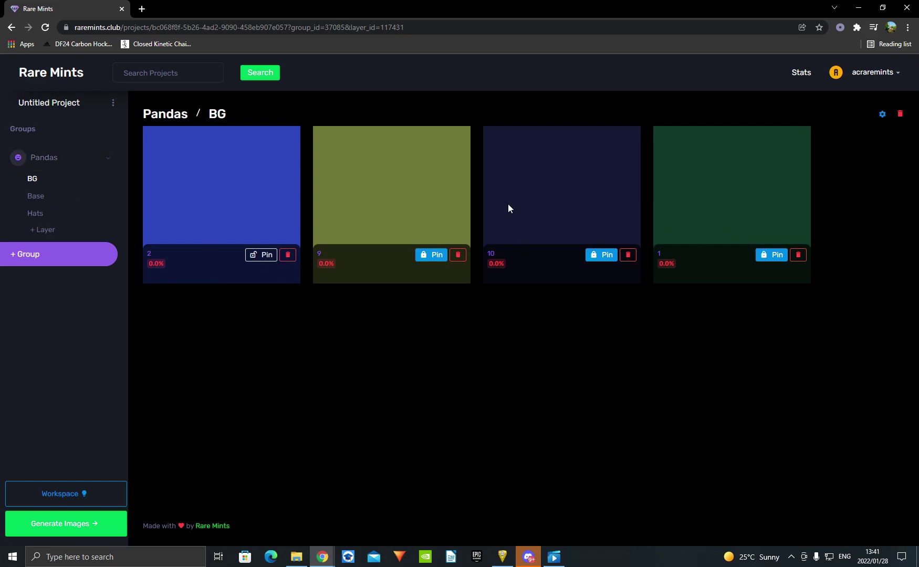
- Upload panda images 1, 16, 17 and 23 from the panda base folder into the Base layer
left_click(43, 201)
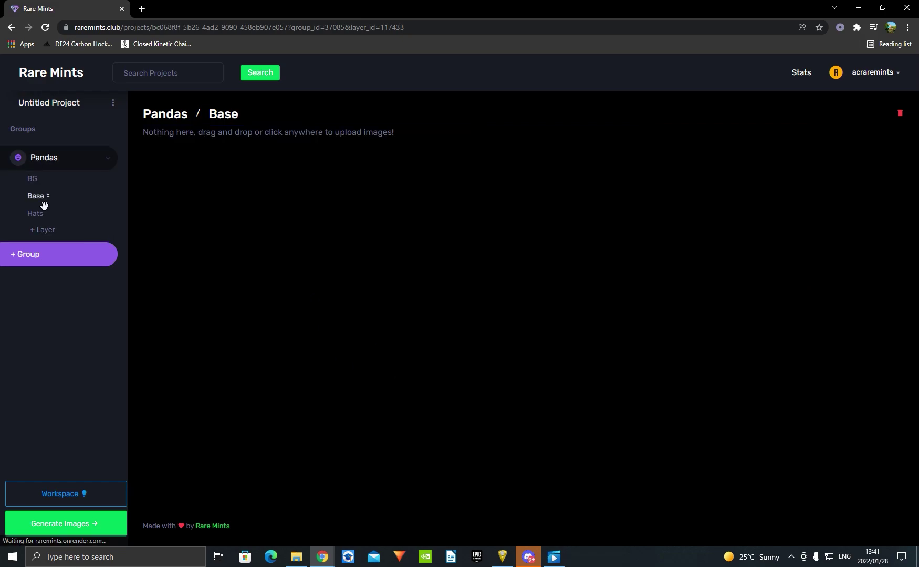
left_click(295, 558)
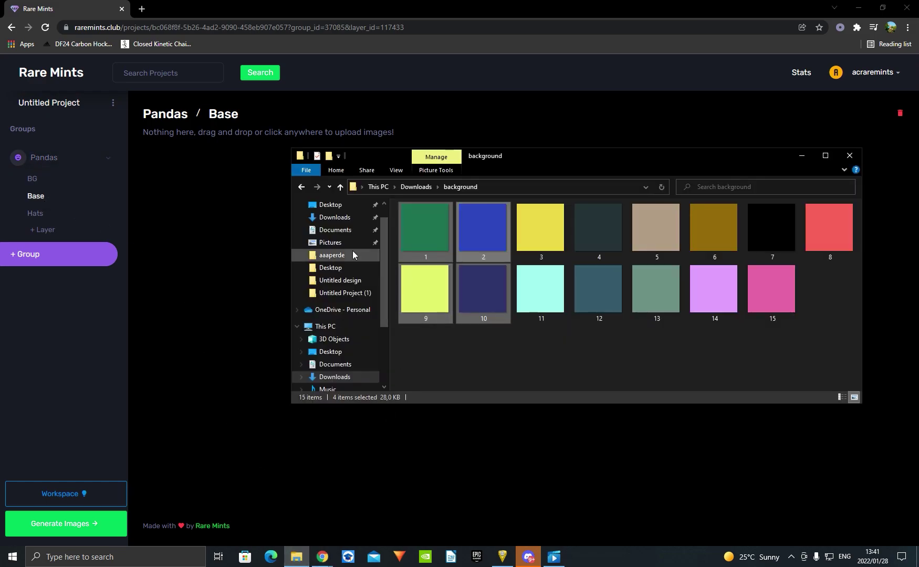
left_click(339, 217)
scroll(457, 320, "down", 2)
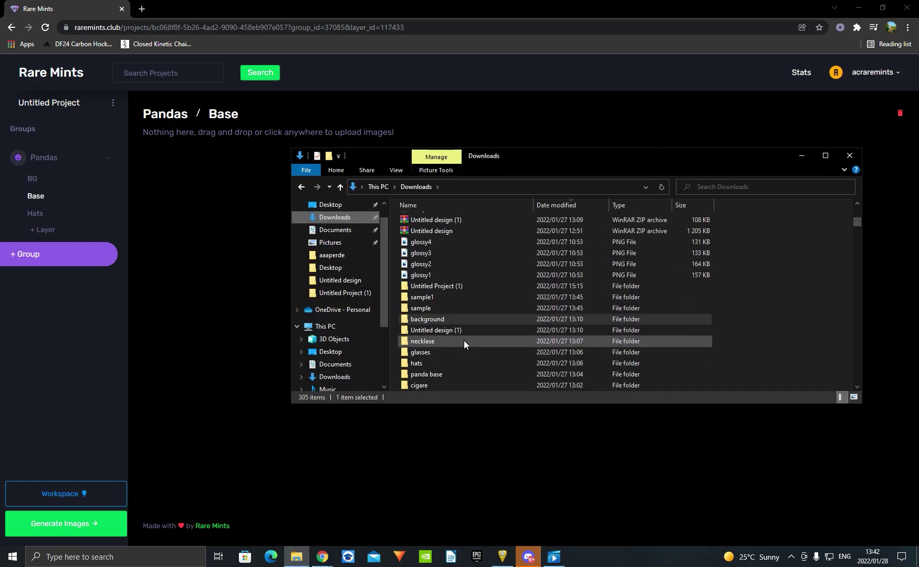
scroll(441, 369, "down", 1)
double_click(435, 335)
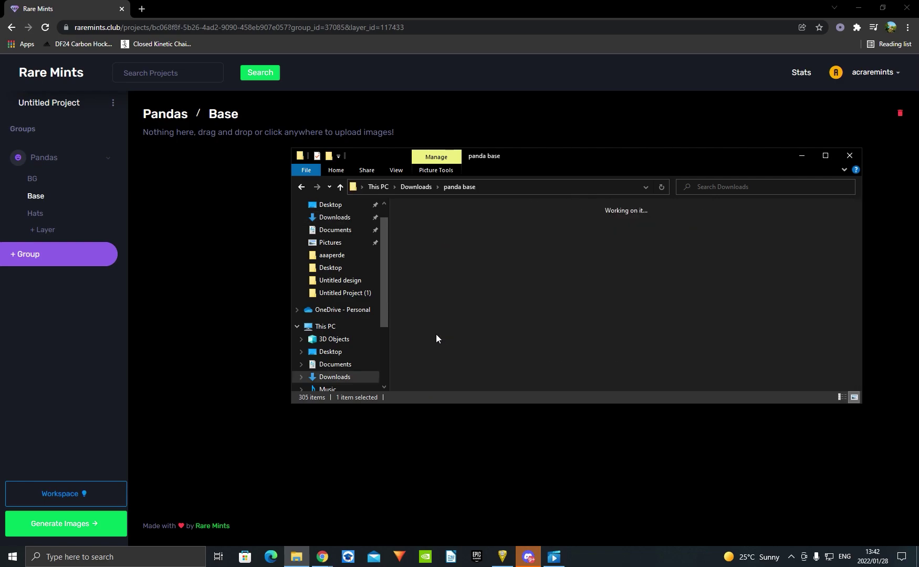
left_click_drag(443, 348, 234, 205)
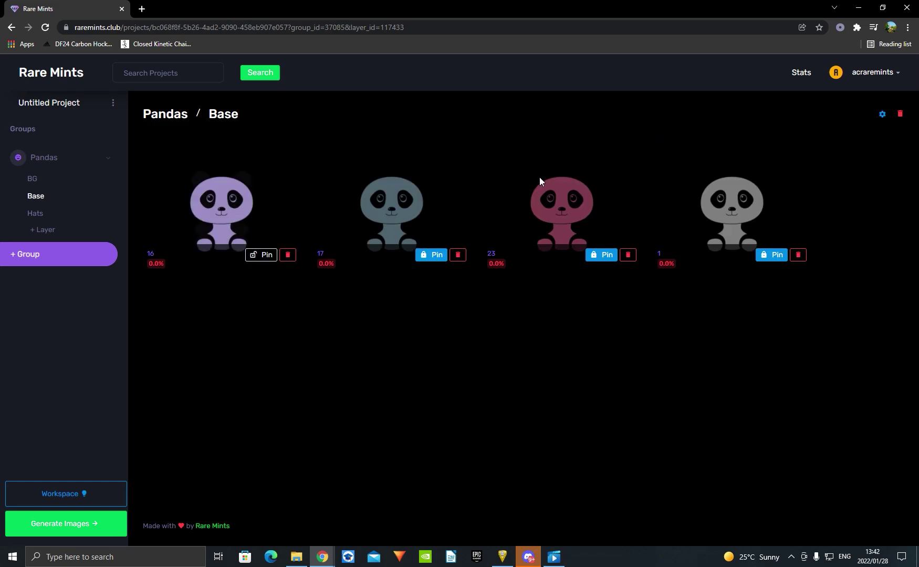
- Upload hat images 2, 3, 5 and 15 from Downloads > hats into the Hats layer
left_click(36, 213)
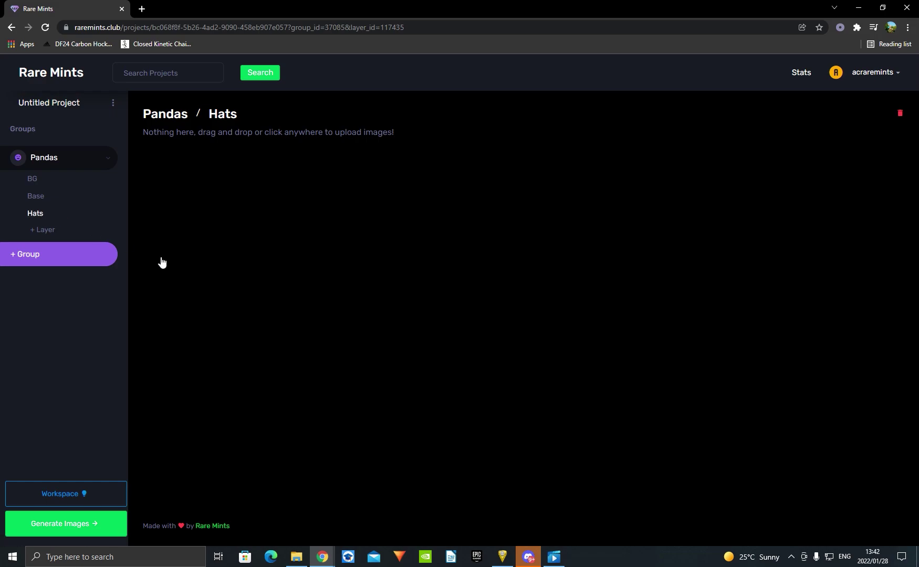
left_click(296, 556)
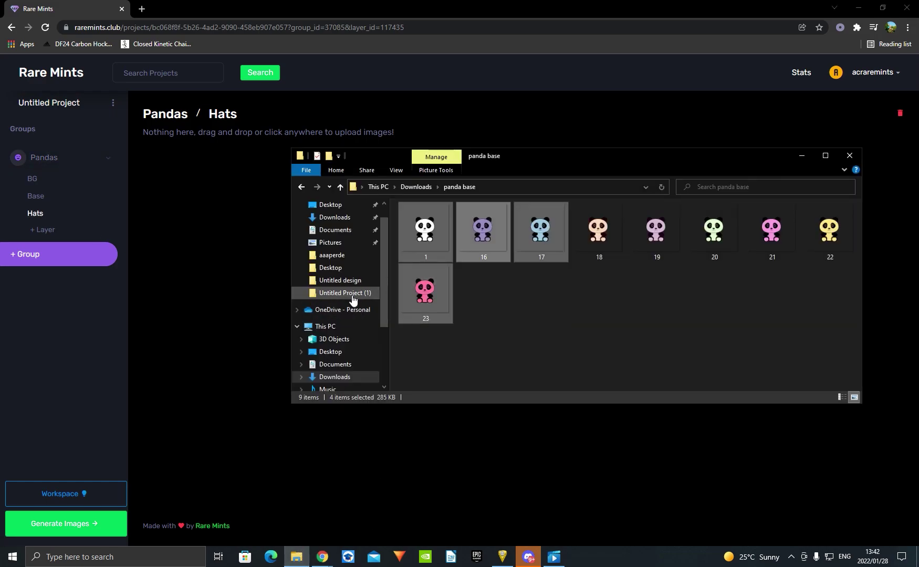
left_click(334, 217)
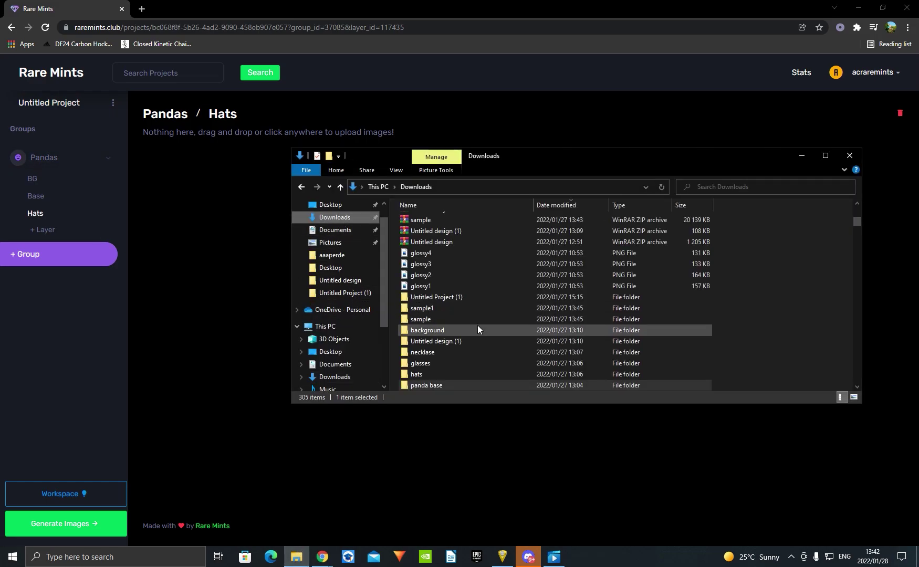
scroll(477, 325, "down", 3)
double_click(438, 338)
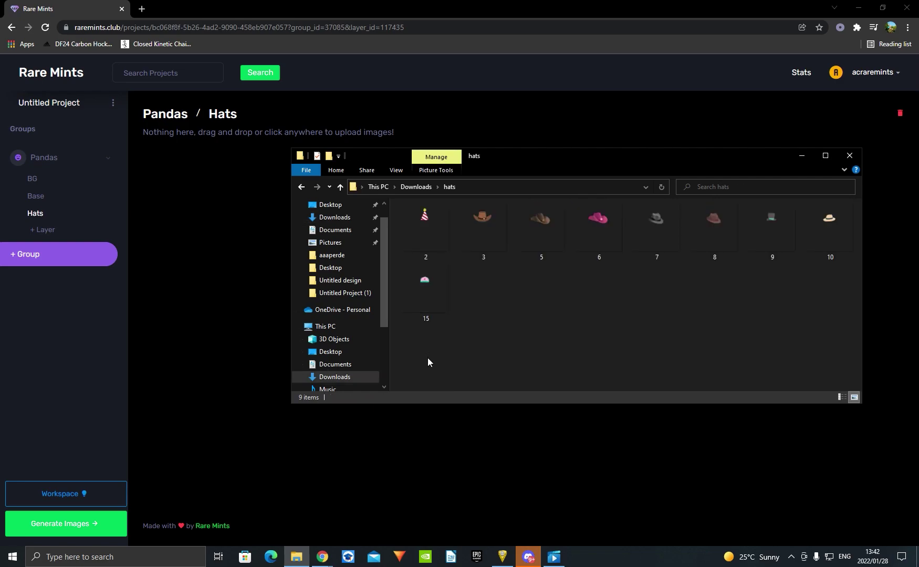
left_click_drag(427, 358, 236, 234)
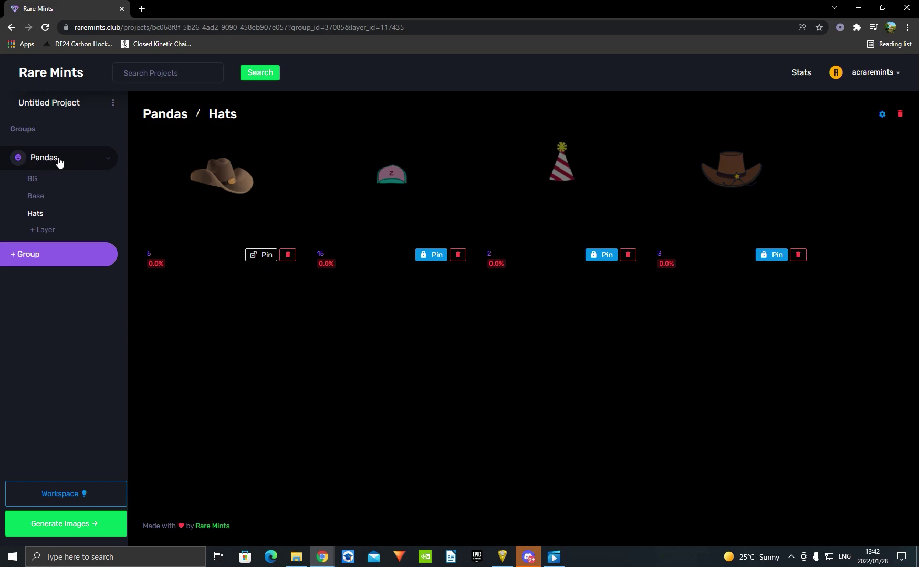
- Generate 20 ERC721 panda images from the Pandas layers
left_click(77, 524)
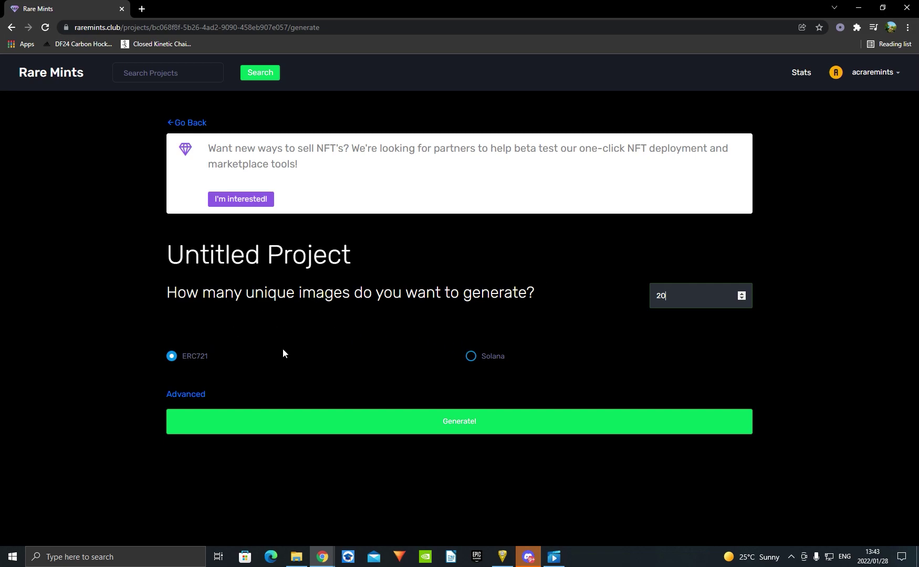
left_click(365, 421)
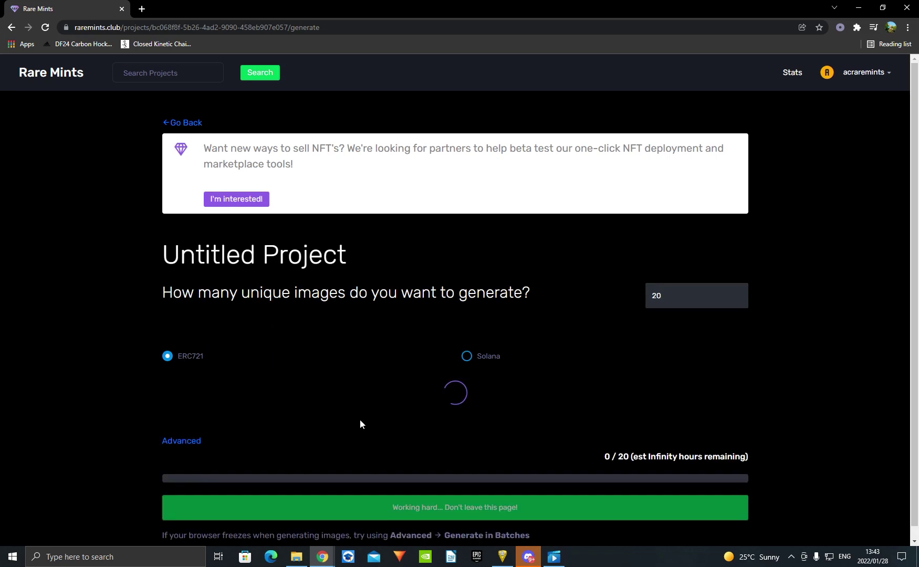
scroll(473, 389, "down", 1)
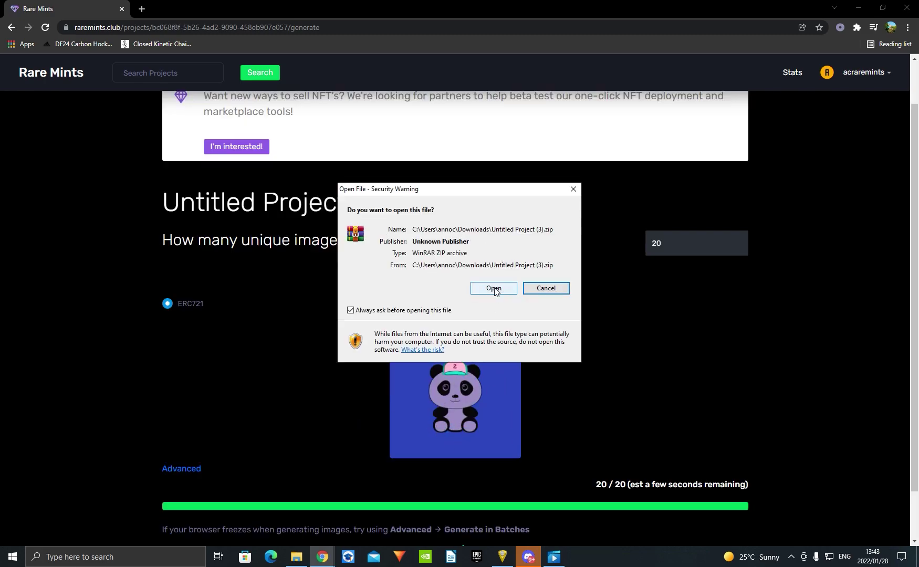
- Open Untitled Project (3).zip in WinRAR and extract the images folder into Downloads
left_click(494, 289)
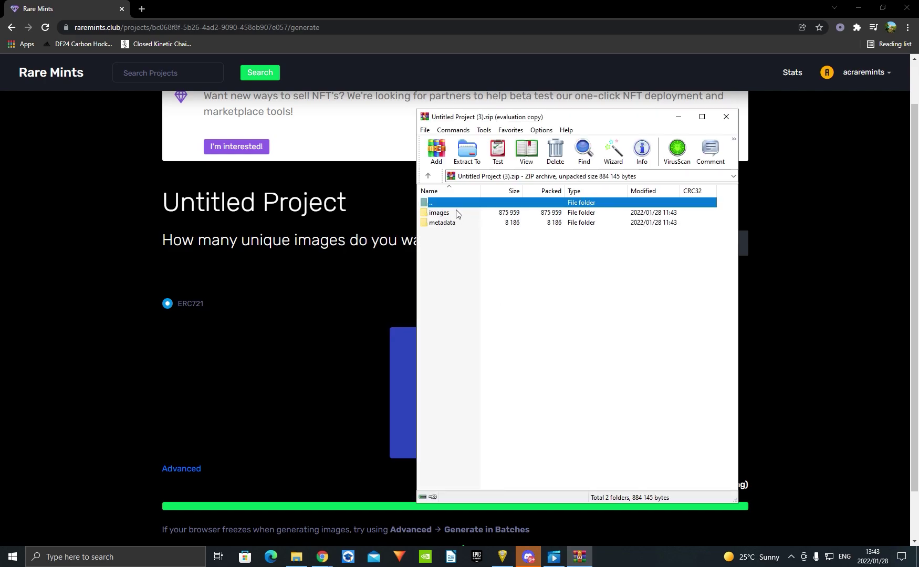
left_click(455, 218)
left_click(459, 219)
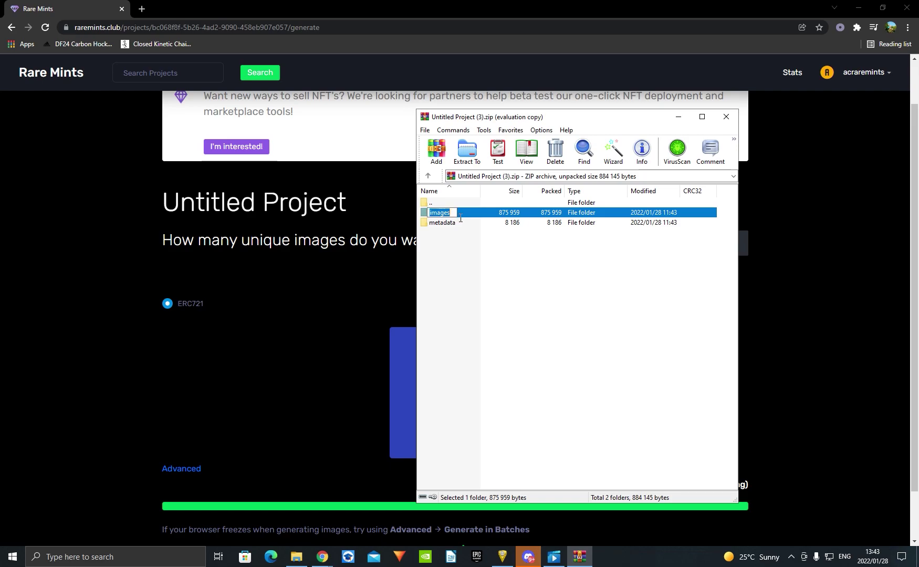
left_click(465, 151)
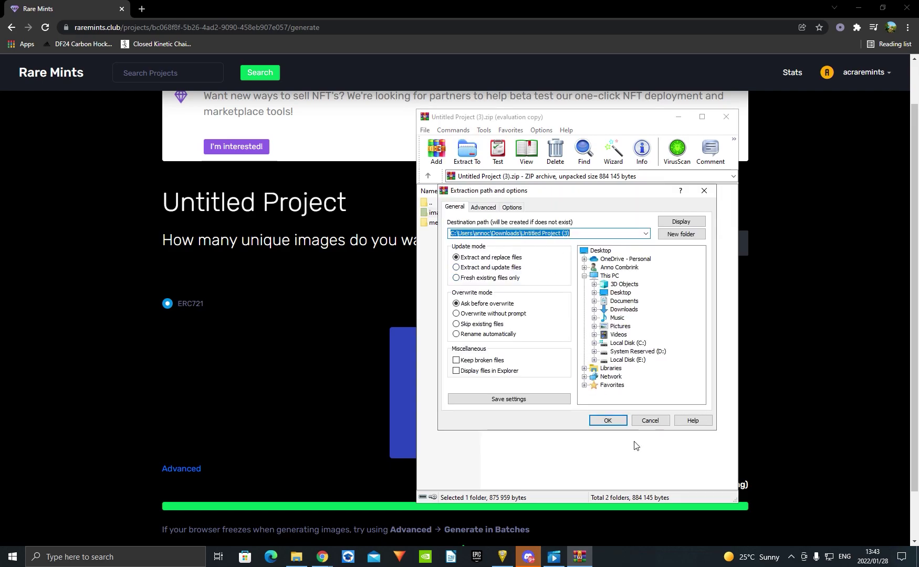
left_click(608, 420)
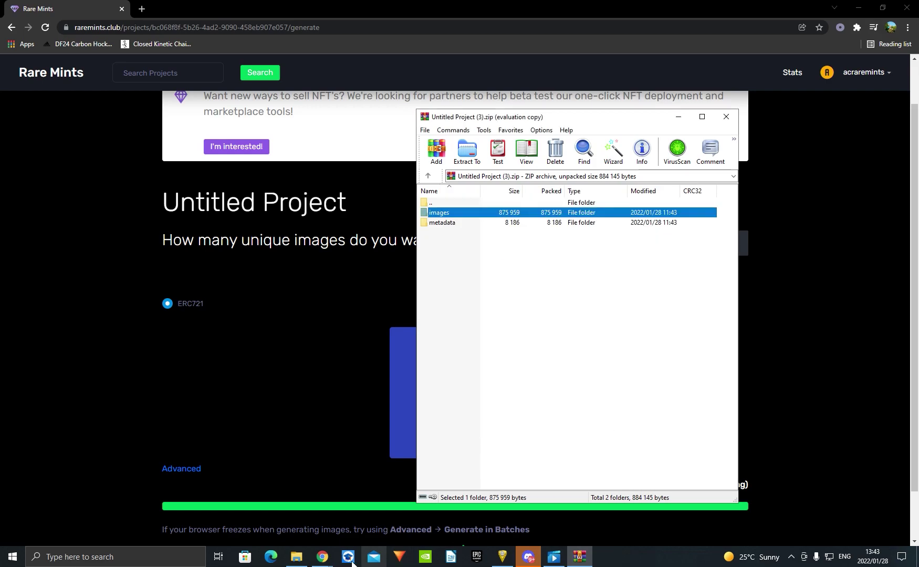
- Check the 20 panda PNGs in Downloads > Untitled Project (3) > images, then close Explorer
left_click(297, 556)
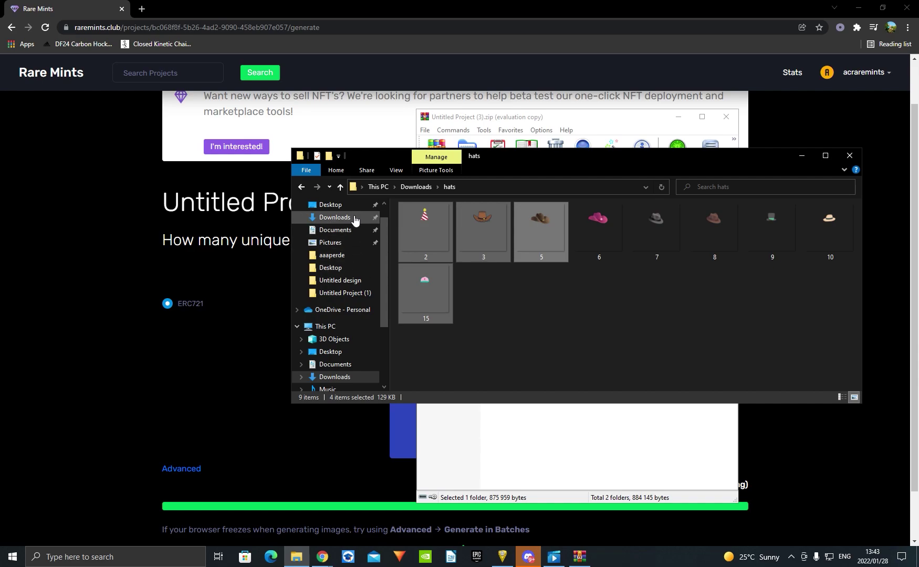
left_click(334, 217)
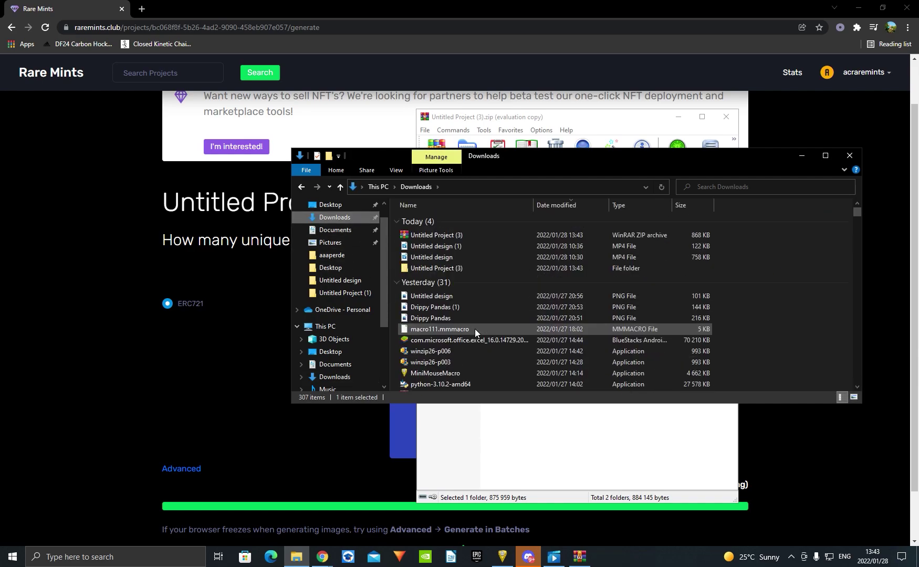
double_click(461, 268)
double_click(446, 218)
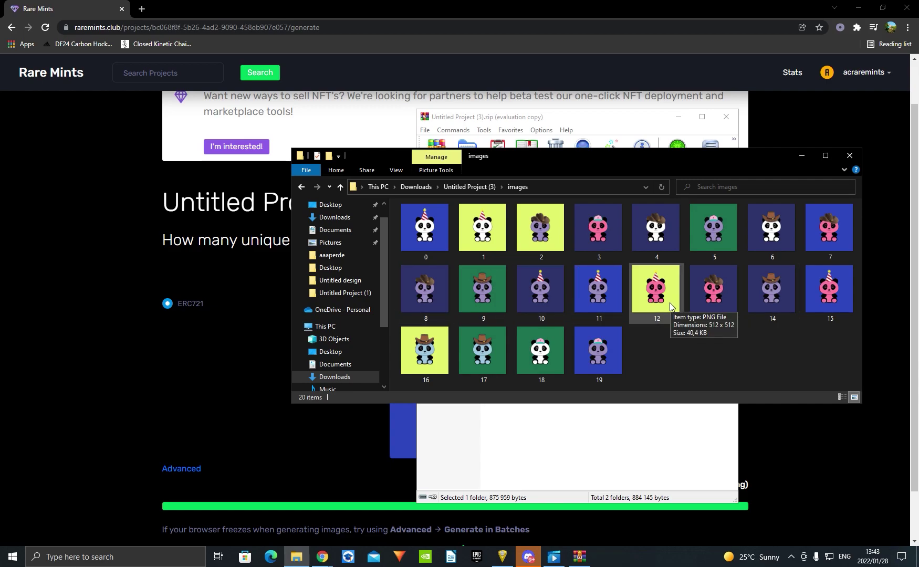
left_click(849, 155)
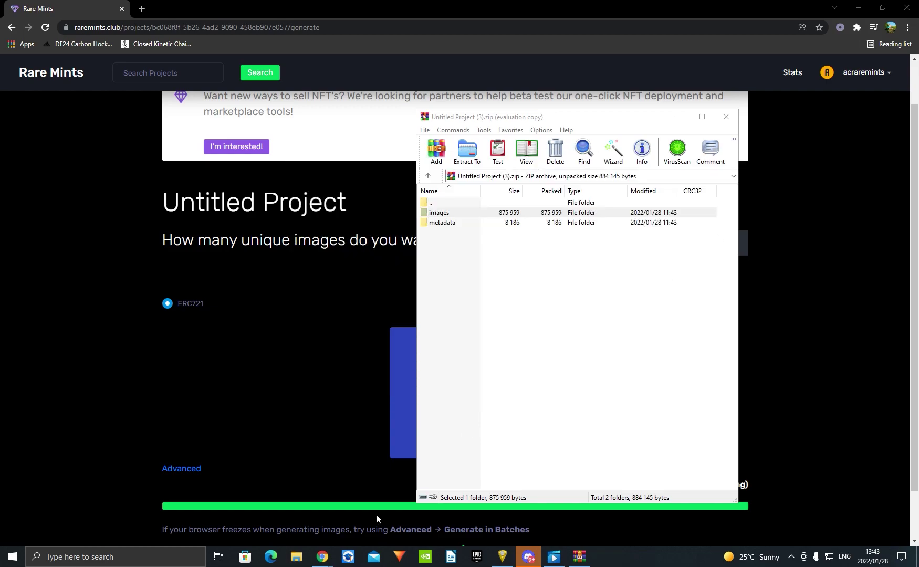
- Bring up the OpenSea Drippy Pandas collection in Chrome and scroll to its 40 pandas listed at 0.004
mouse_move(323, 556)
left_click(236, 503)
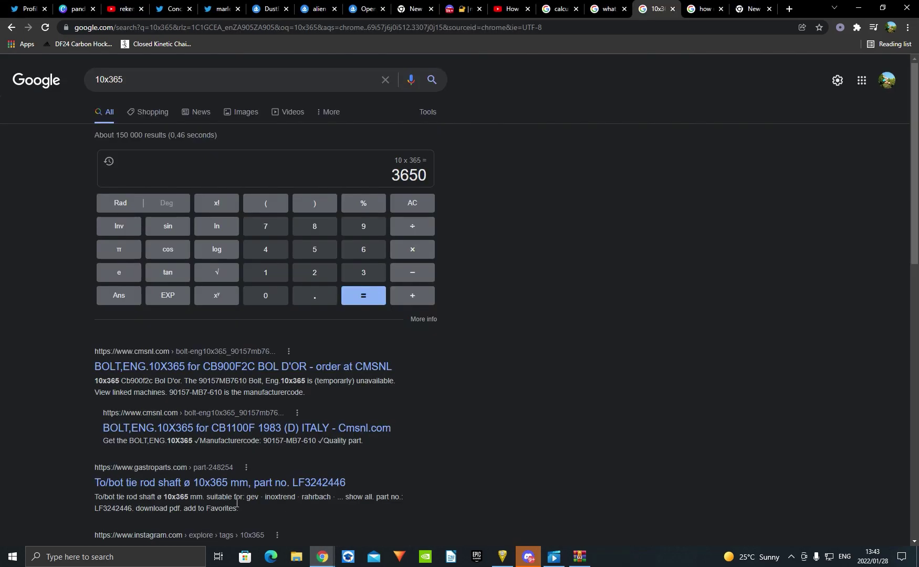
left_click(315, 9)
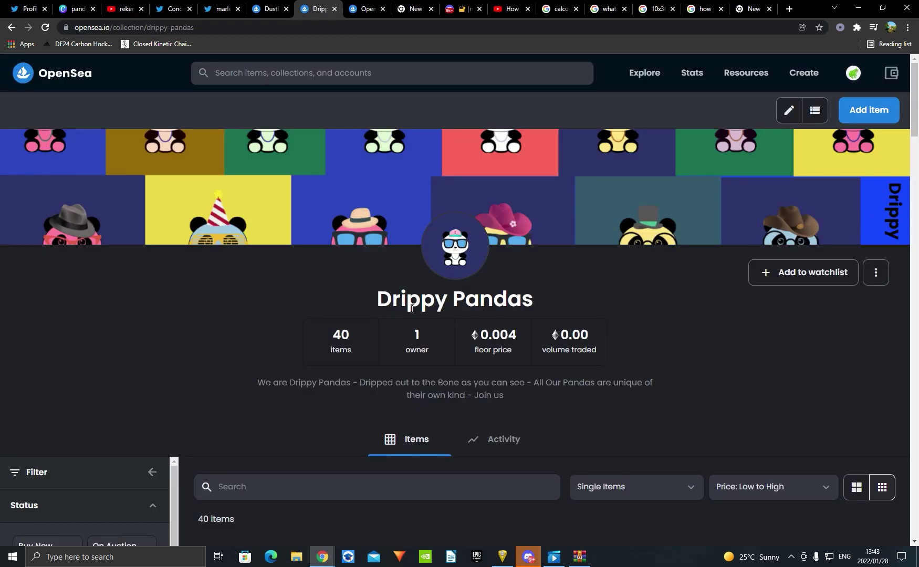
scroll(552, 285, "down", 5)
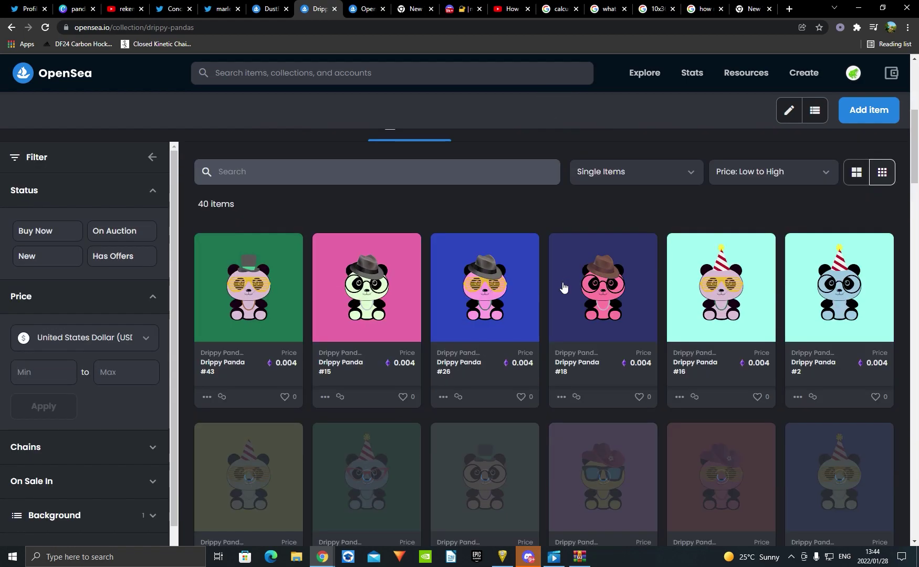
scroll(563, 286, "up", 5)
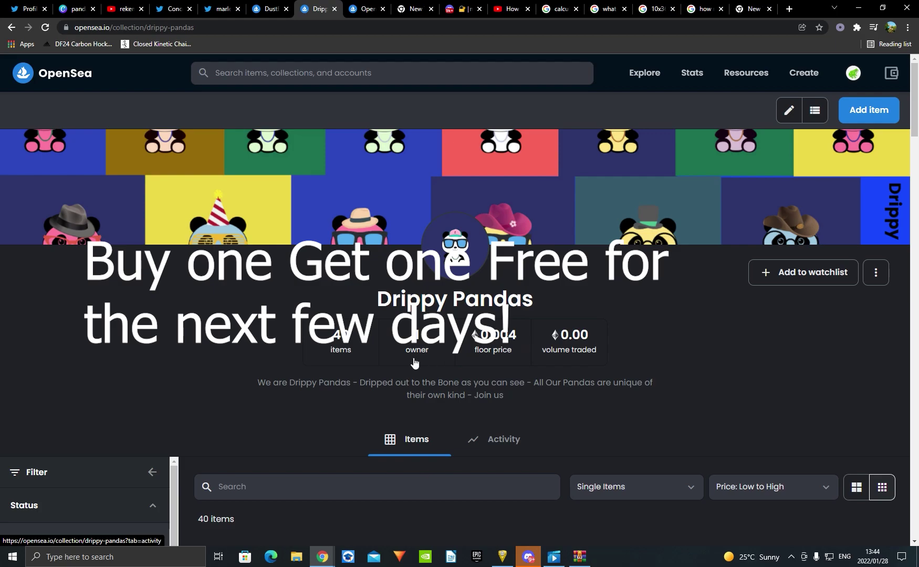
scroll(565, 329, "down", 4)
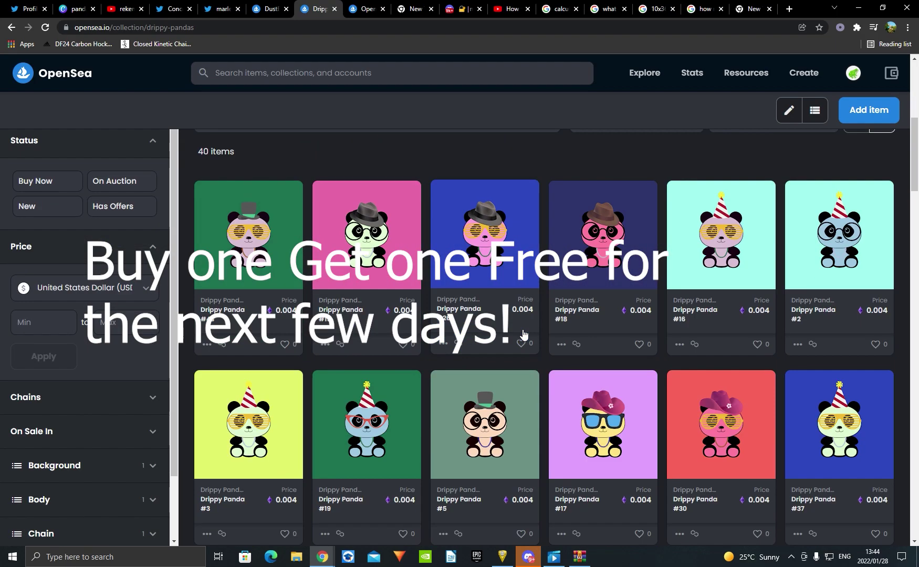